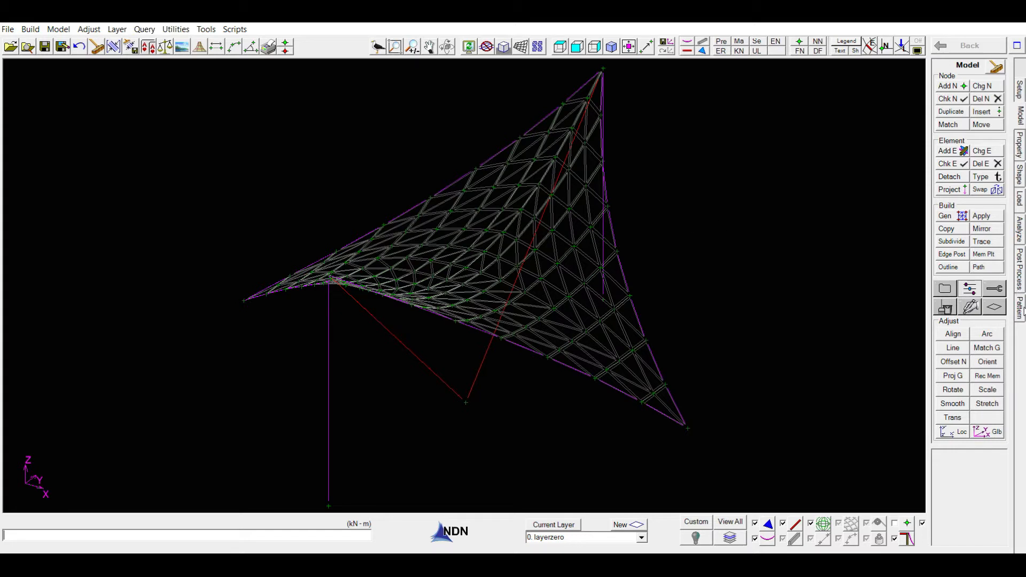
Switch to pattern mode and hide the cables and support members around the membrane mesh
left_click(1021, 310)
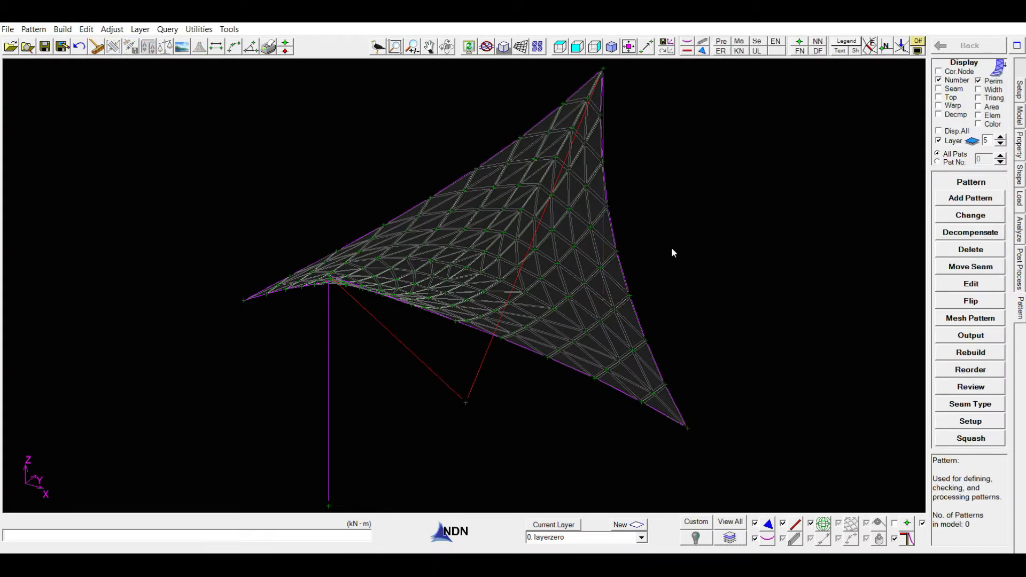
middle_click_drag(673, 250, 662, 260)
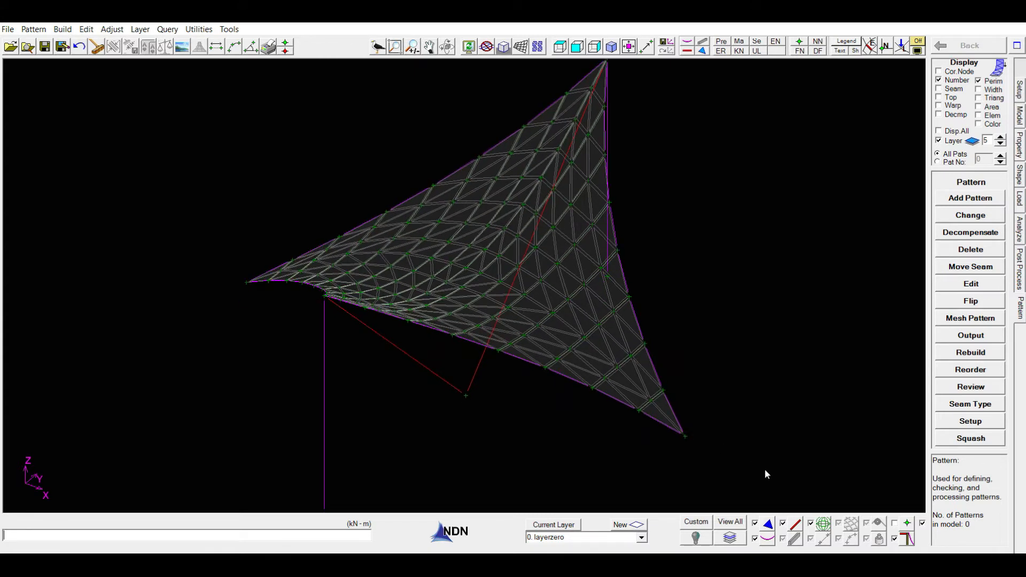
left_click(783, 523)
left_click(755, 539)
middle_click_drag(745, 323, 748, 364)
middle_click_drag(702, 244, 689, 300)
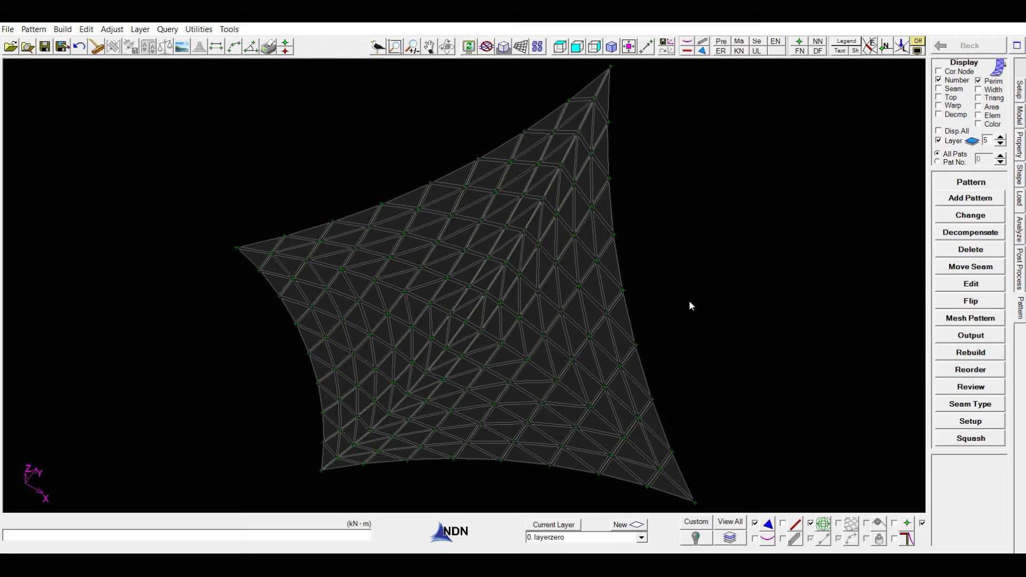
middle_click(689, 296)
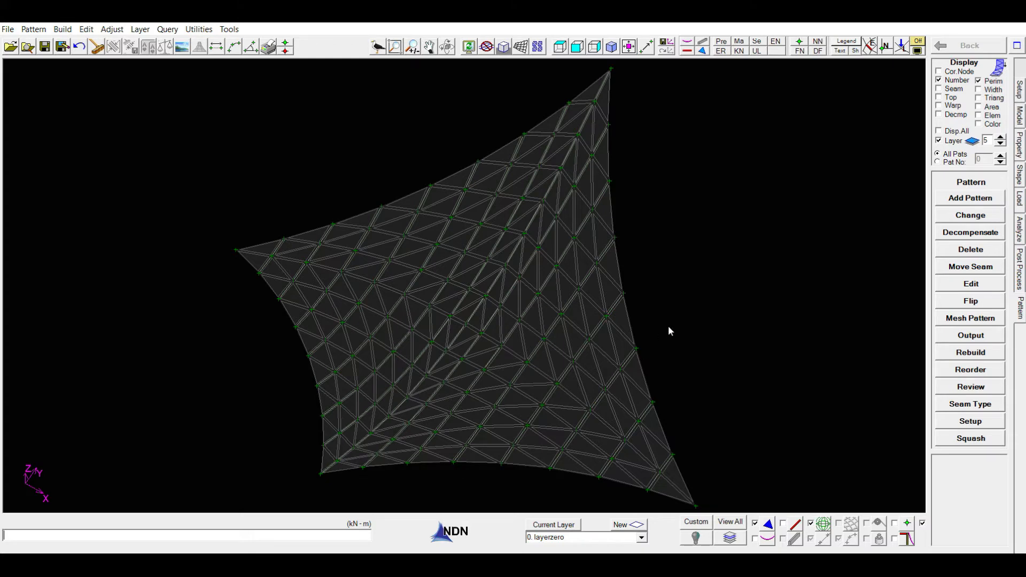
Review the pattern setup for fabric roll width, seam allowance, web method, warp orientation and generated seam method
left_click(968, 422)
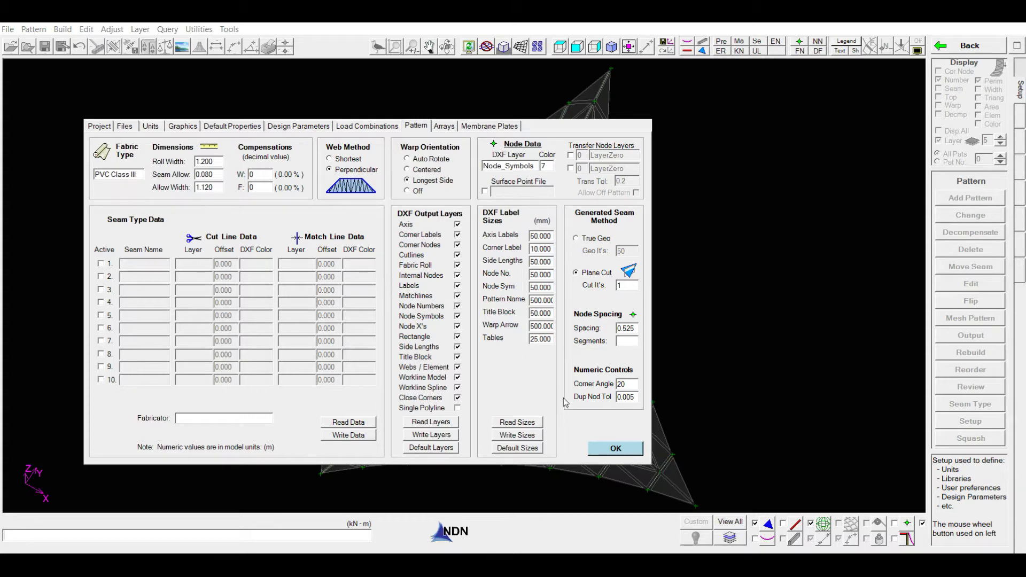
left_click(608, 449)
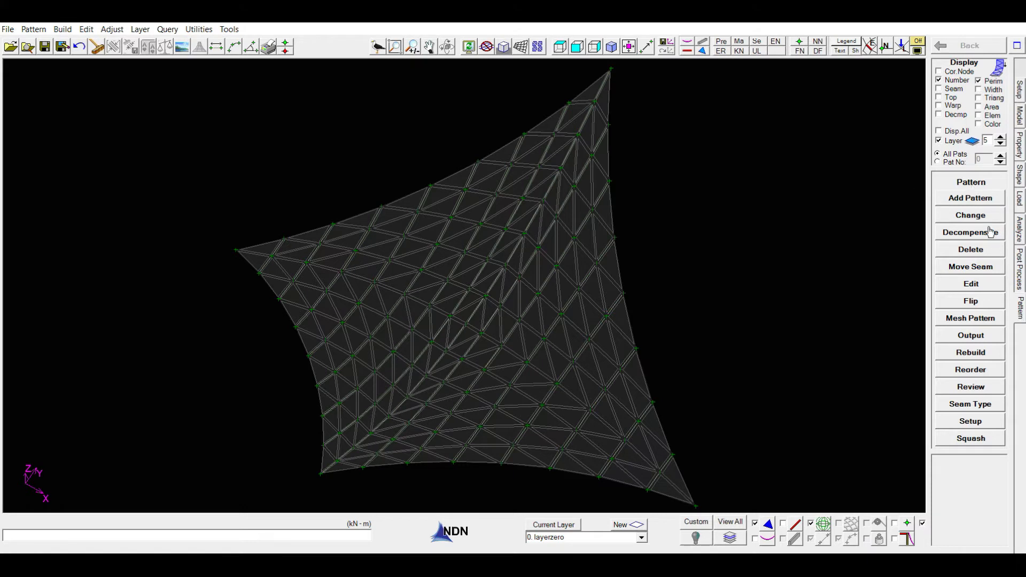
Generate the first parallel-seam auto width panel at maximum allowed width, from a base seam between the peak and the near low corner toward the right-hand corner
left_click(969, 199)
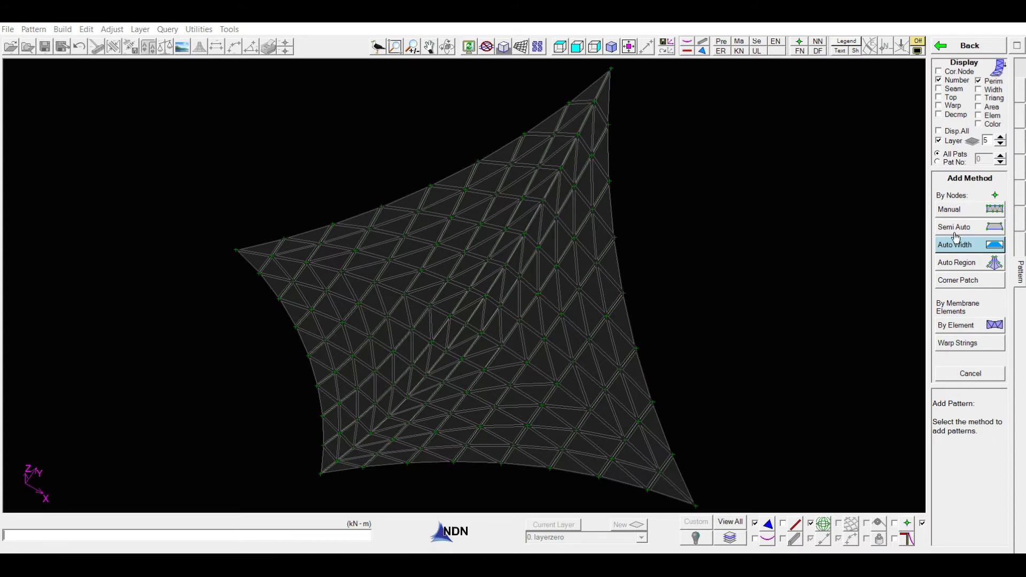
left_click(960, 247)
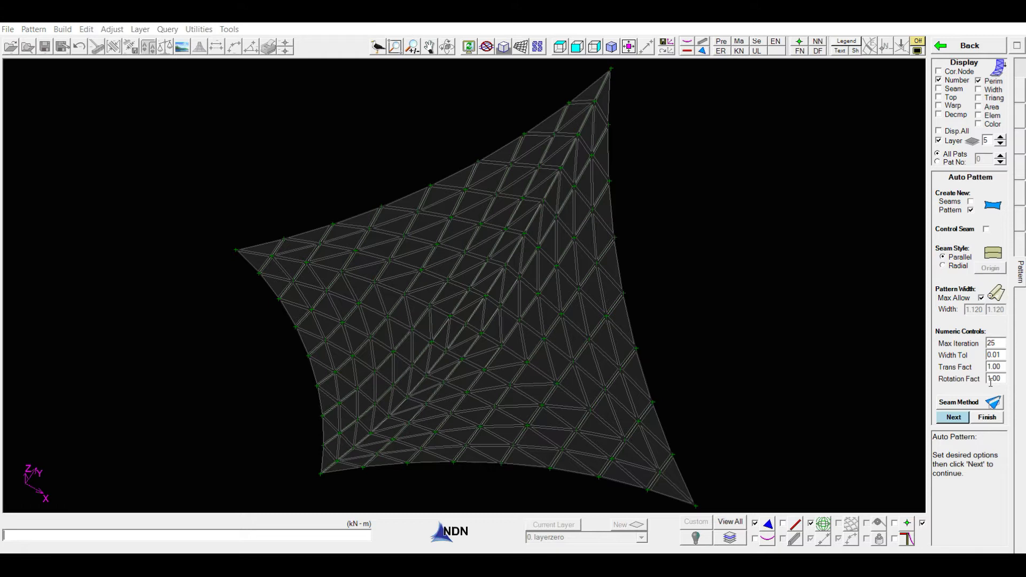
left_click(956, 418)
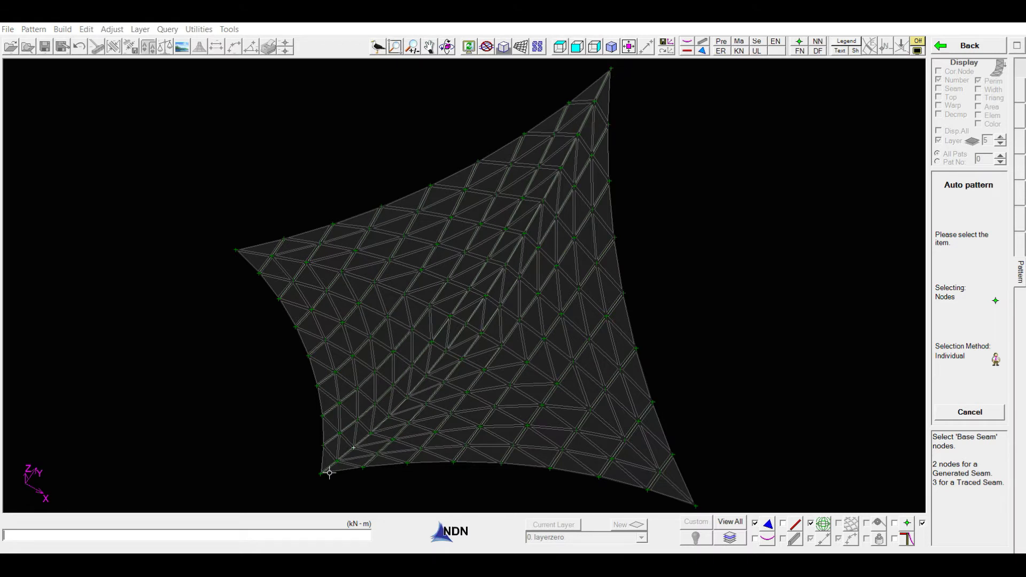
left_click(611, 69)
left_click(323, 473)
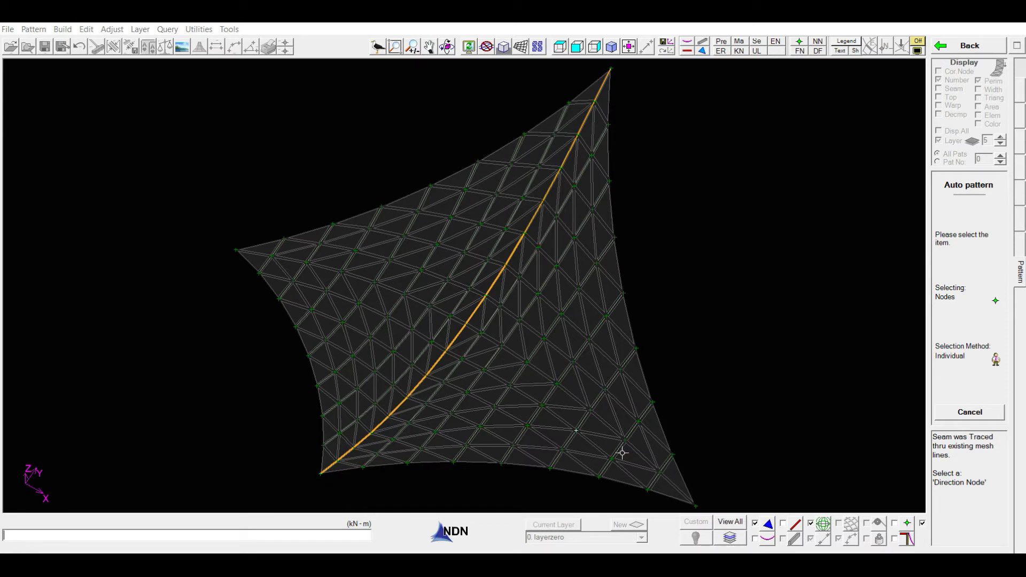
left_click(701, 500)
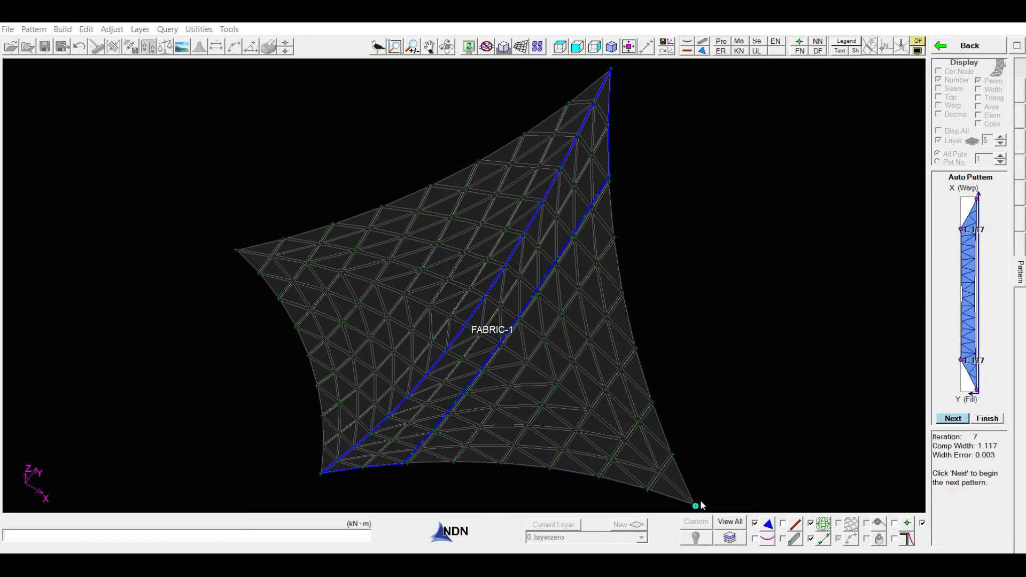
Generate the successive auto width panels toward the same direction node up to the corner tip, and finish auto patterning
key("Return")
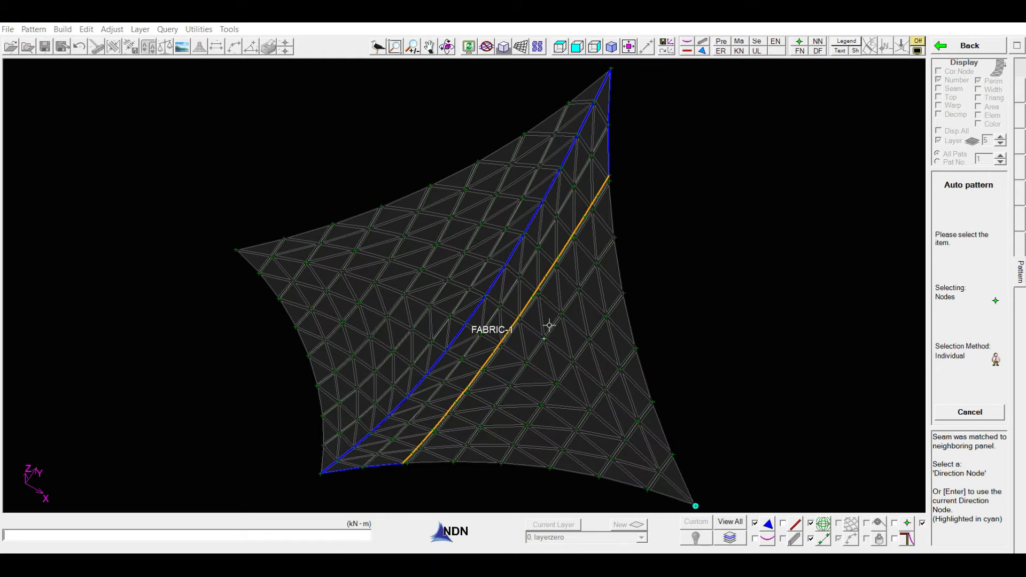
key("Return")
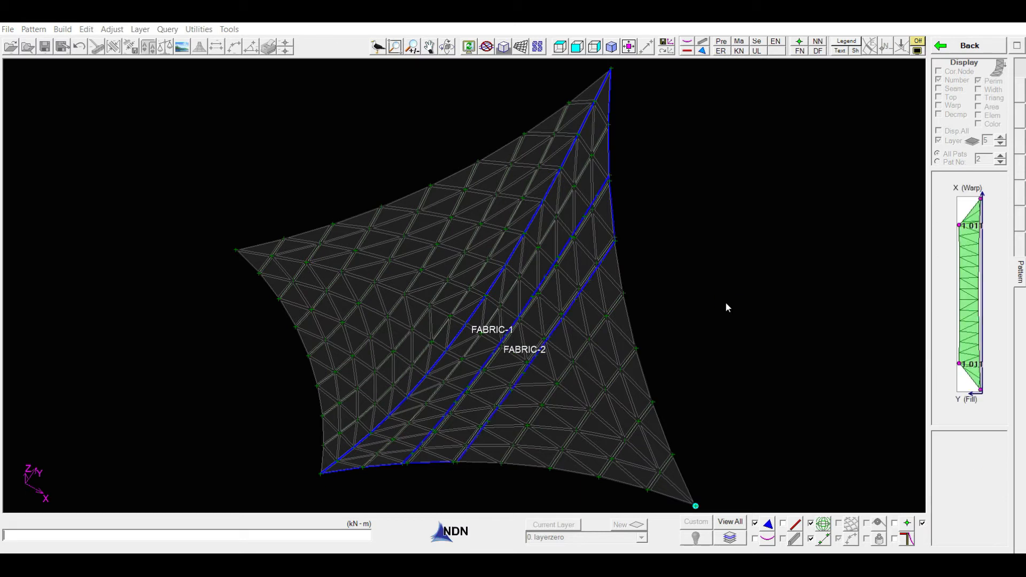
key("Return")
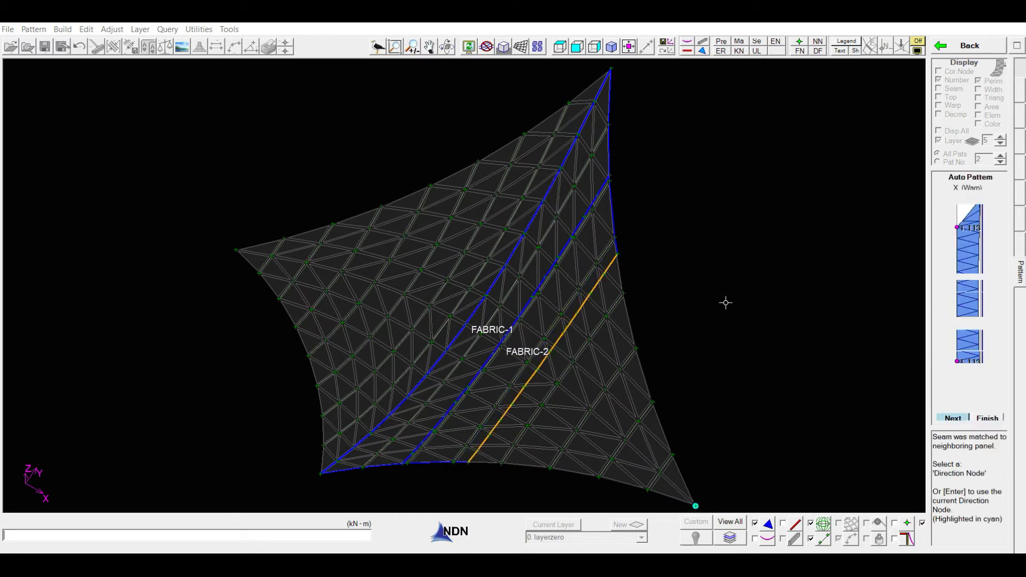
key("Return")
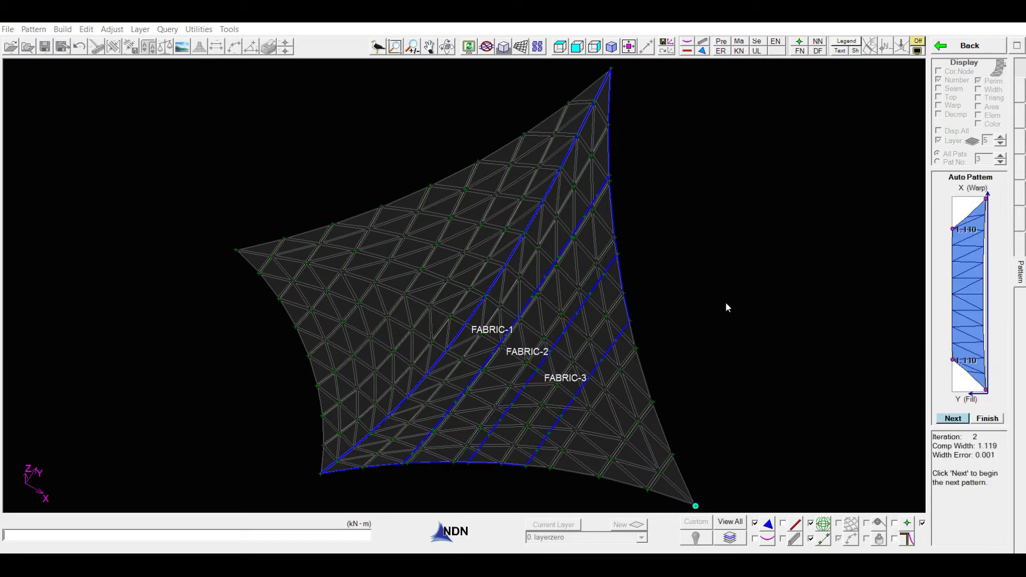
key("Return")
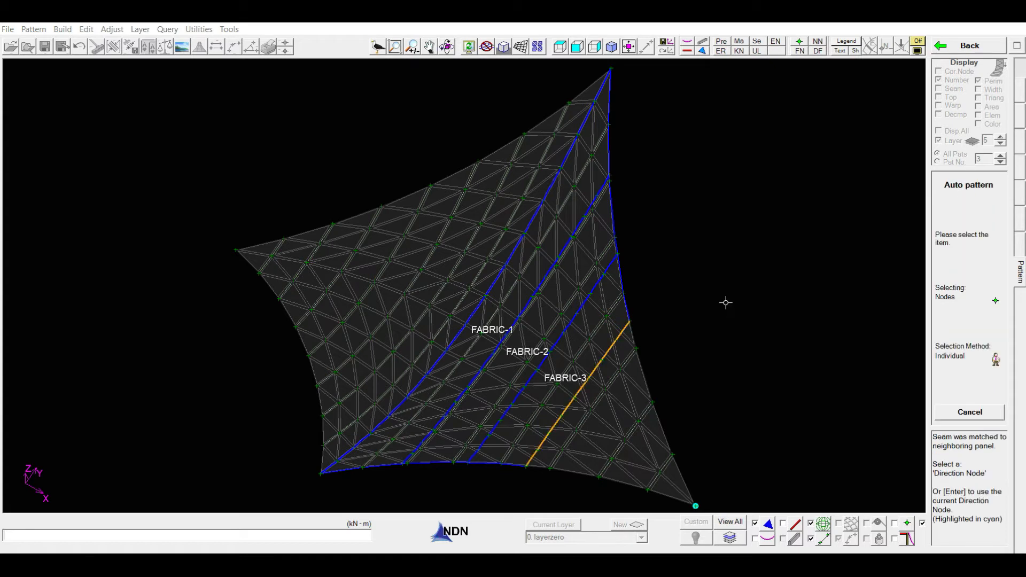
key("Return")
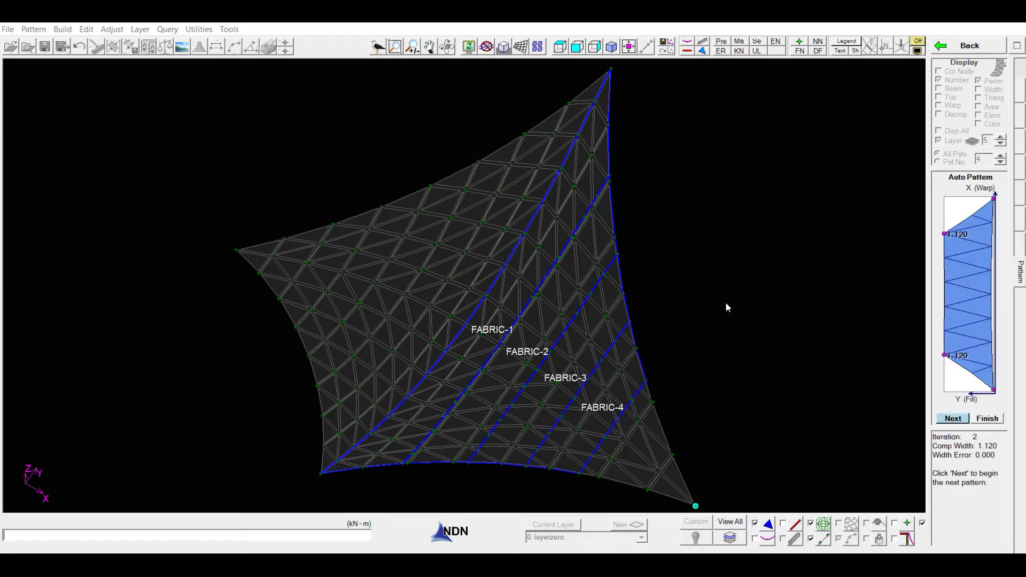
key("Return")
key("Return")
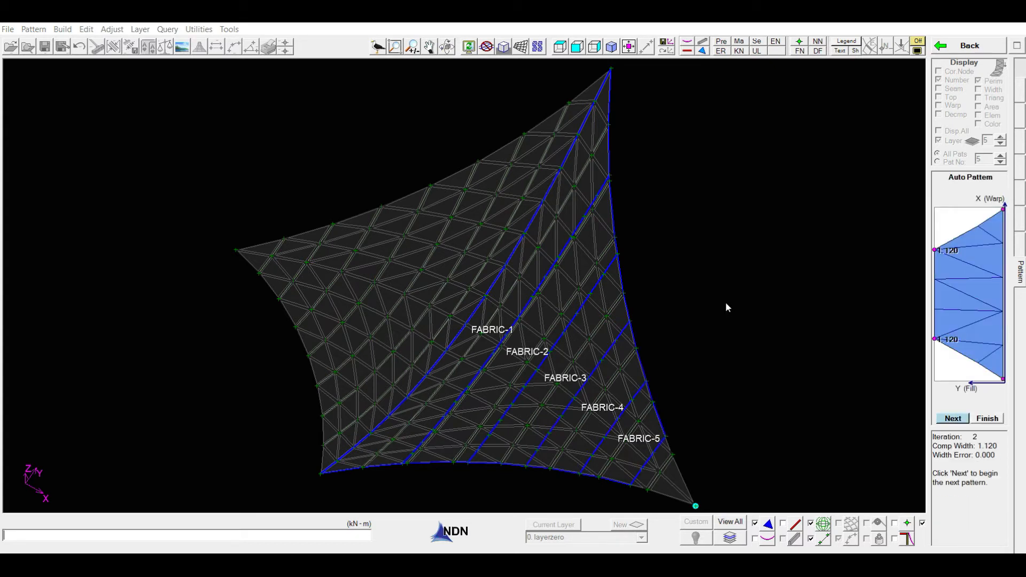
key("Return")
key("Return")
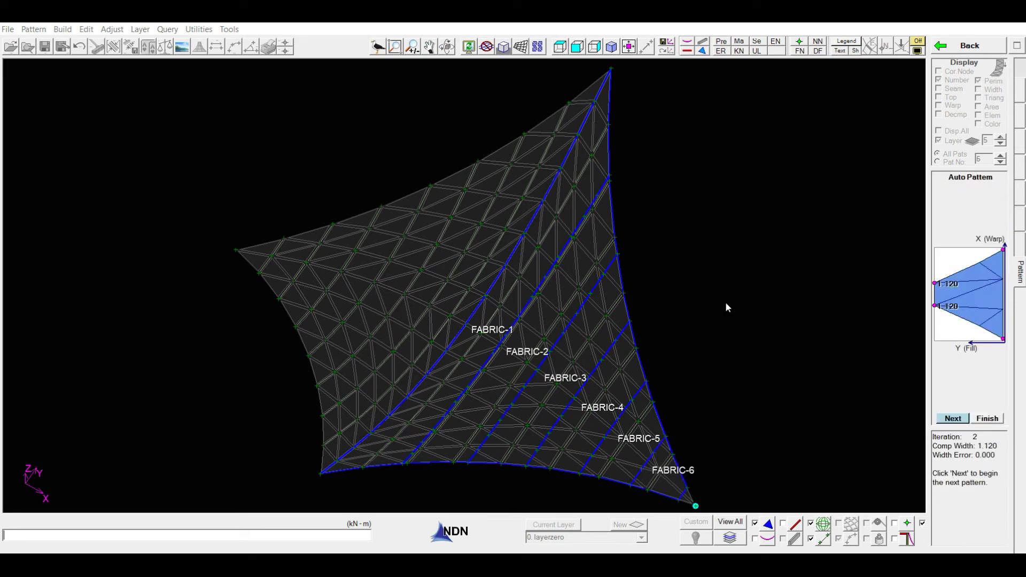
key("Return")
key("Return")
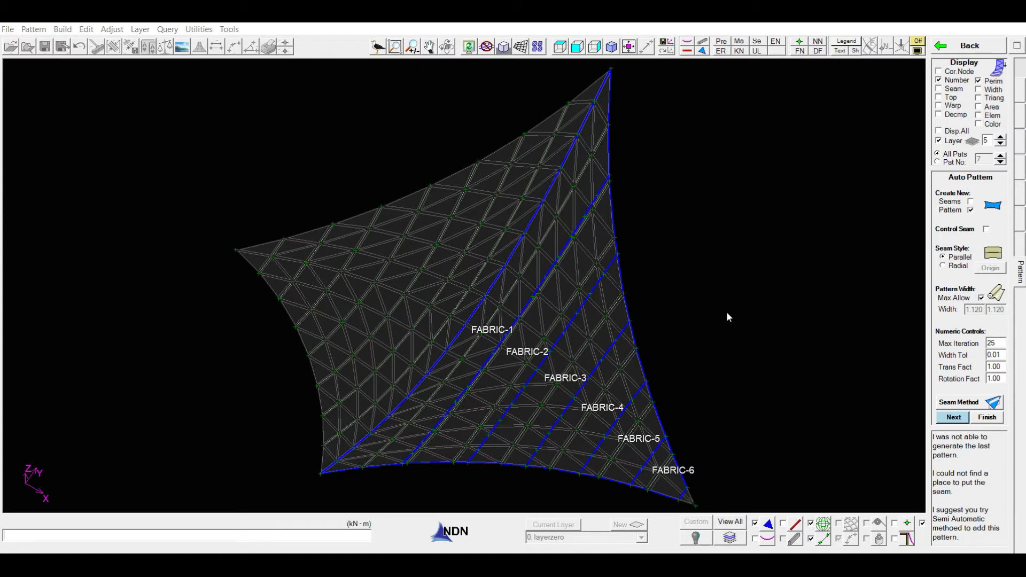
scroll(727, 311, "down", 2)
scroll(711, 421, "up", 3)
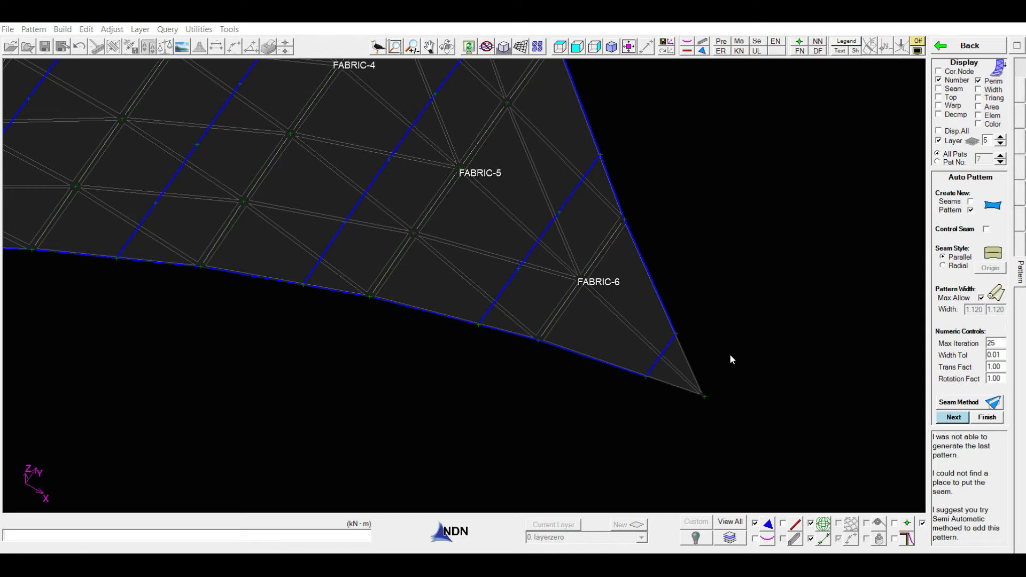
left_click(979, 418)
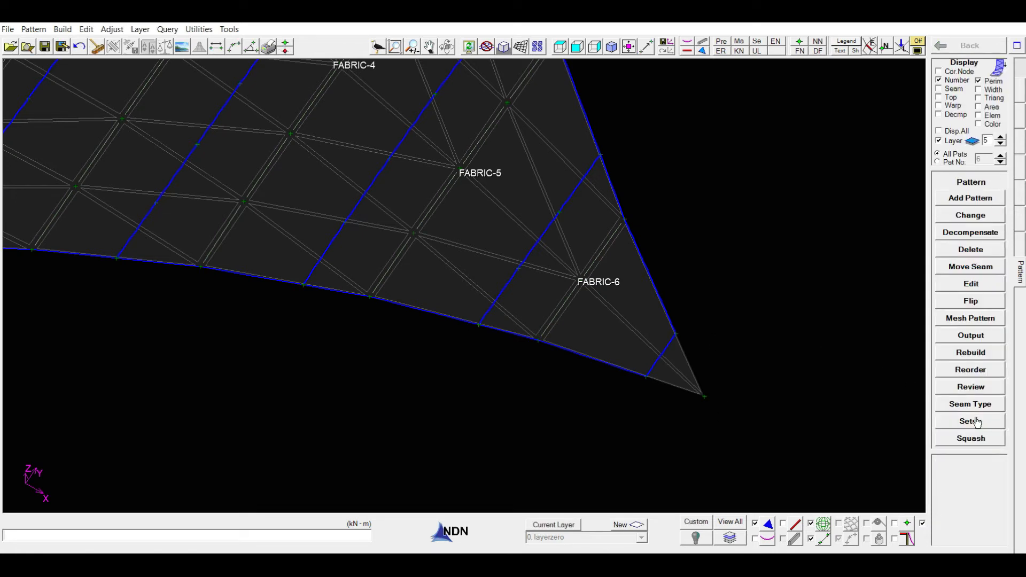
Add the leftover triangular corner tip as a semi-automatic panel traced along the membranes, using the last seam's end nodes and the corner node
left_click(957, 200)
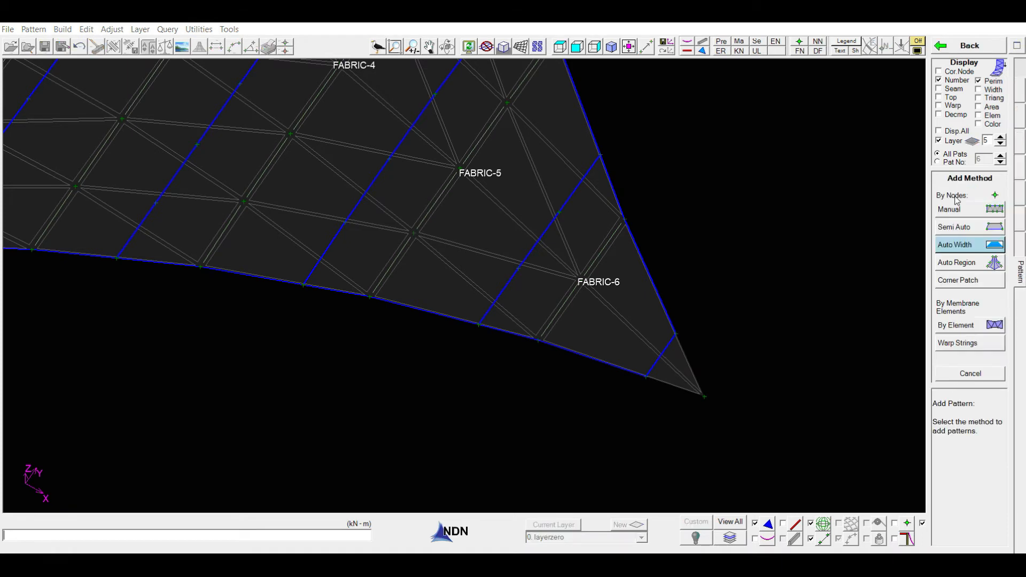
left_click(949, 228)
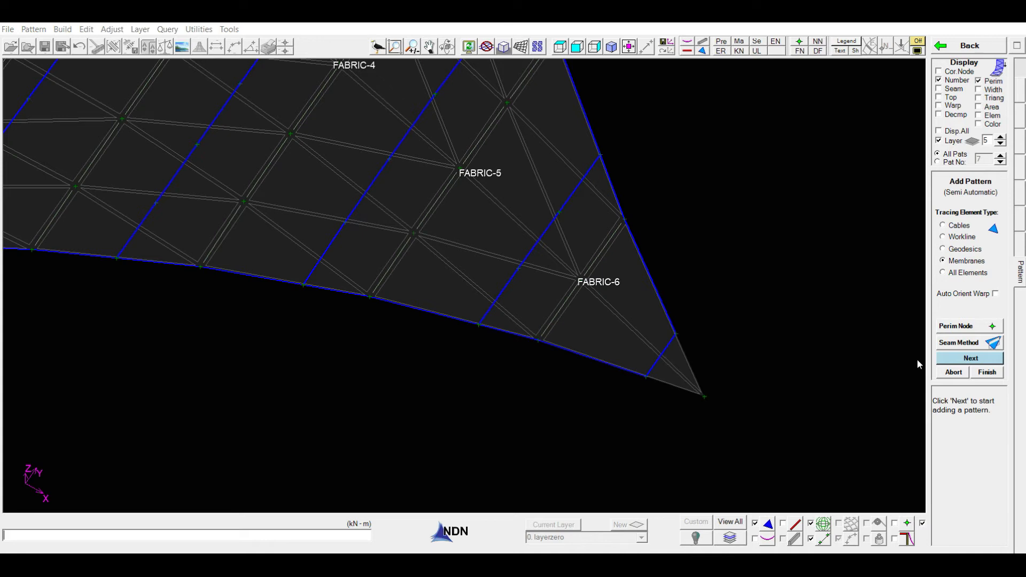
left_click(970, 358)
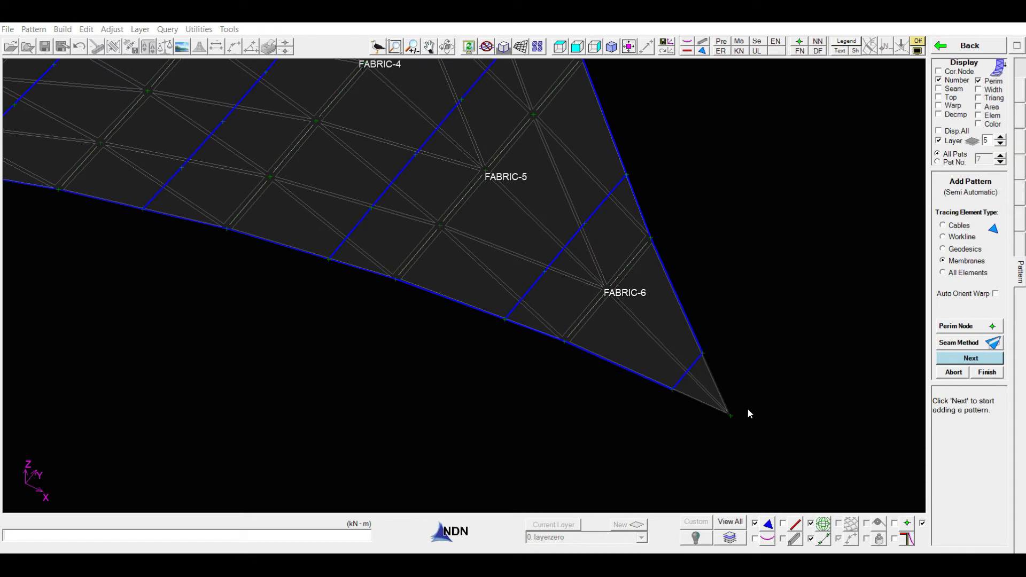
scroll(747, 413, "up", 5)
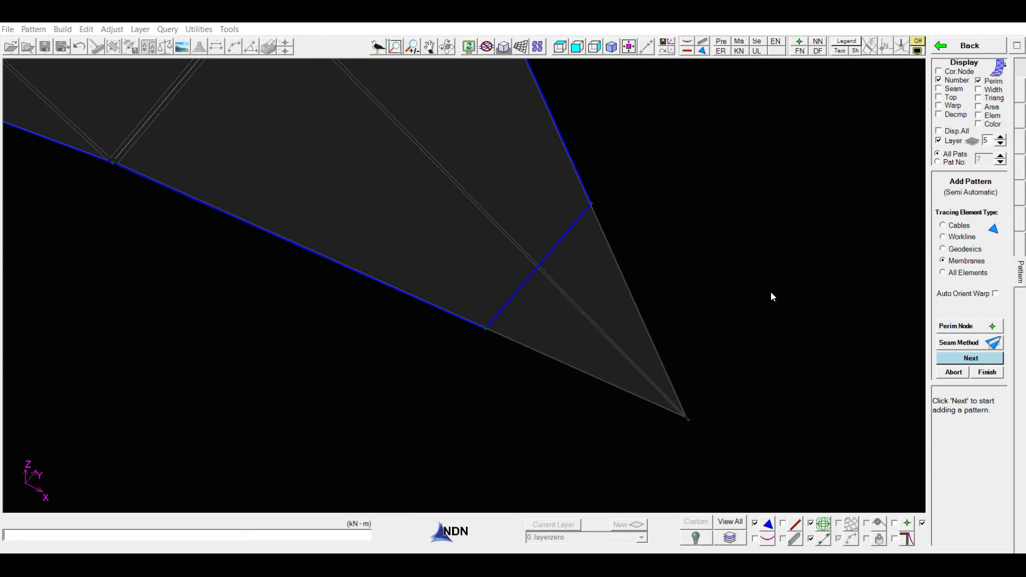
left_click(962, 359)
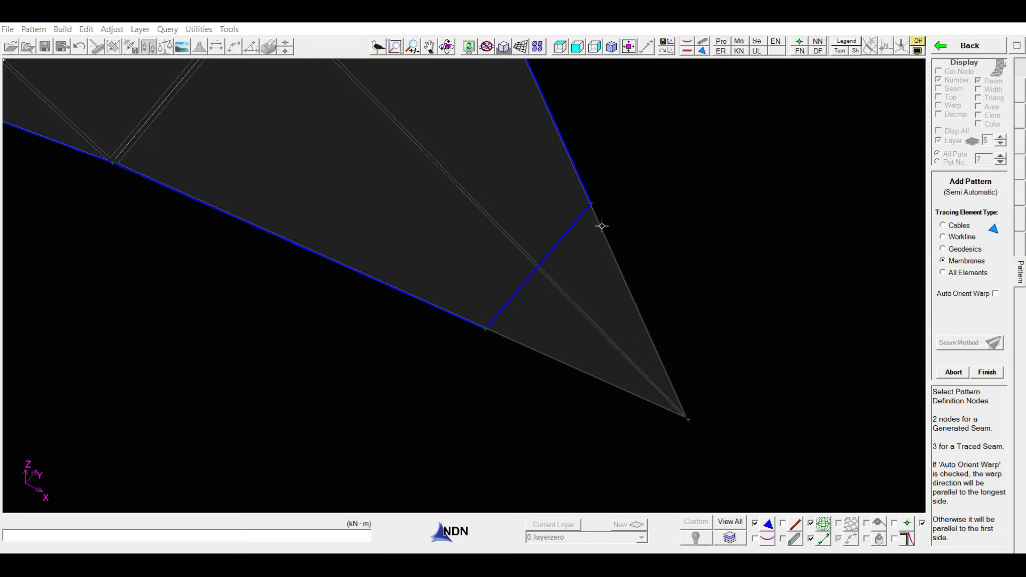
left_click(592, 203)
left_click(488, 329)
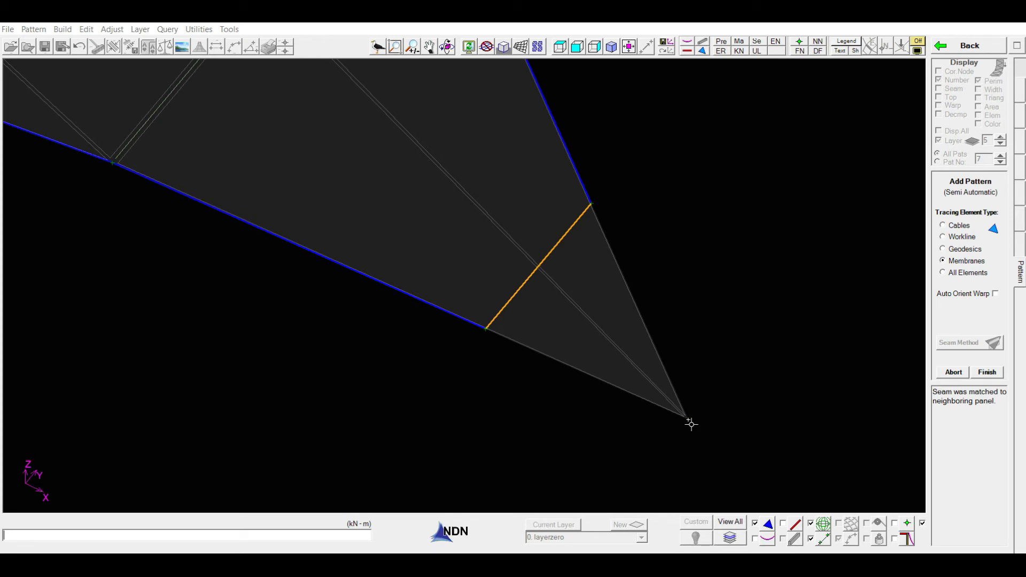
left_click(691, 425)
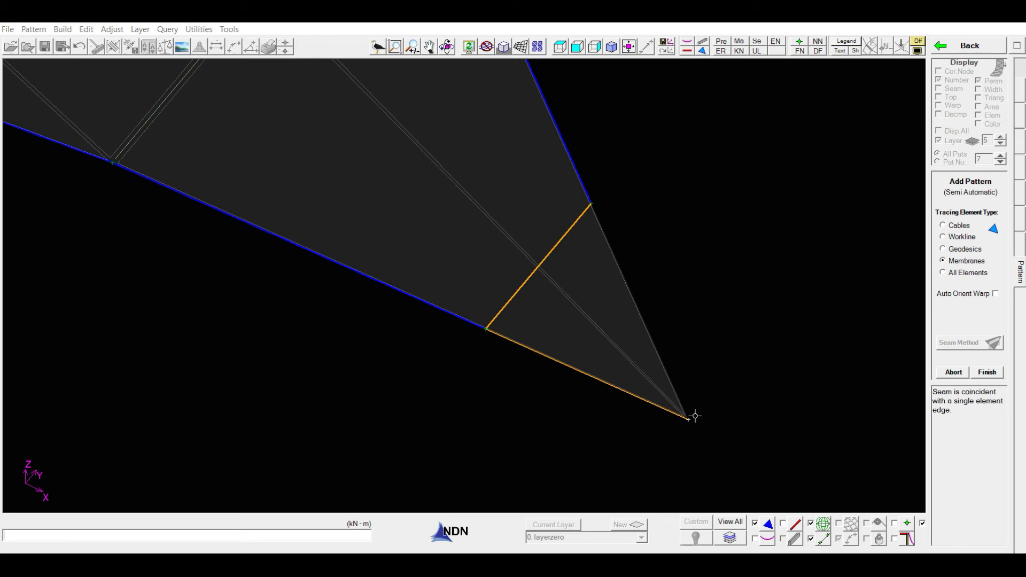
left_click(594, 204)
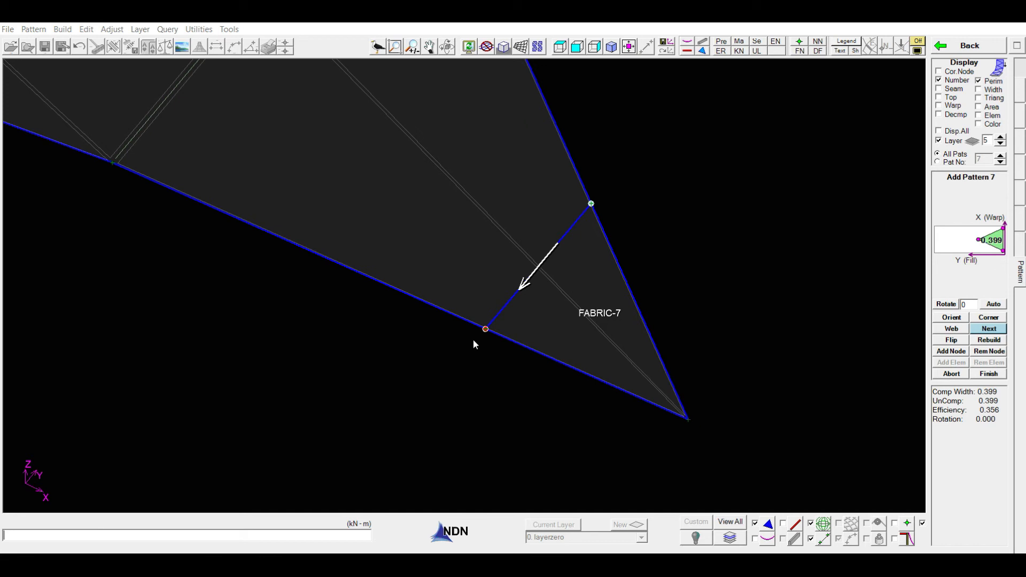
left_click(988, 374)
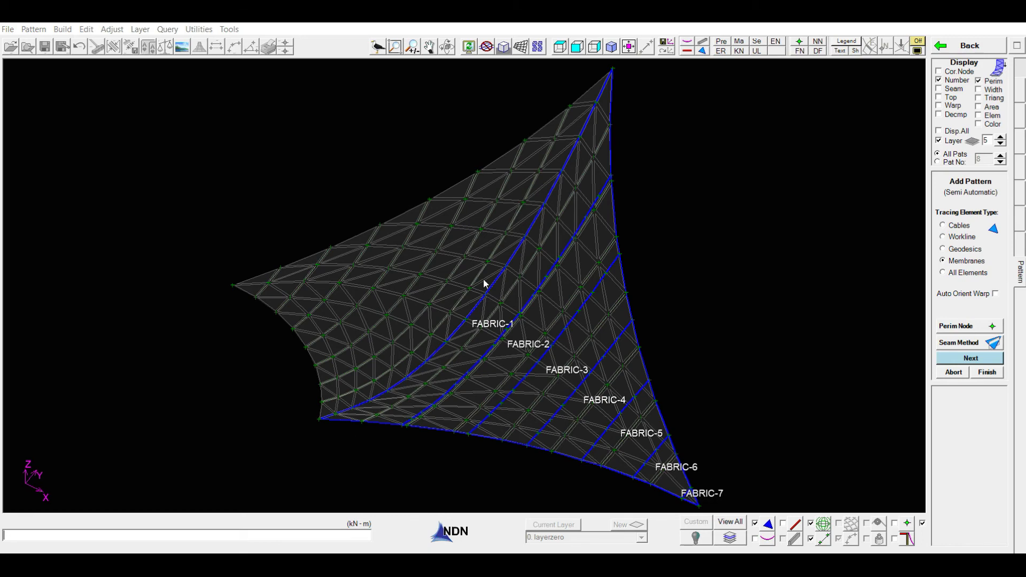
middle_click_drag(270, 399, 623, 428)
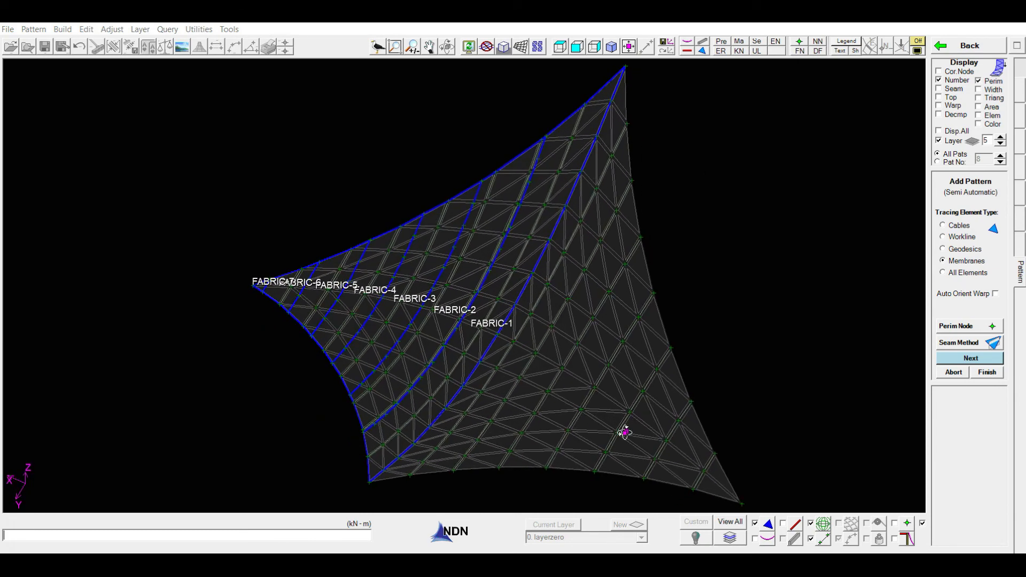
left_click(987, 372)
Generate a parallel-seam auto width panel at maximum allowed width on the unpatterned half, from the shared peak-to-low-corner base seam toward the far low corner
left_click(981, 198)
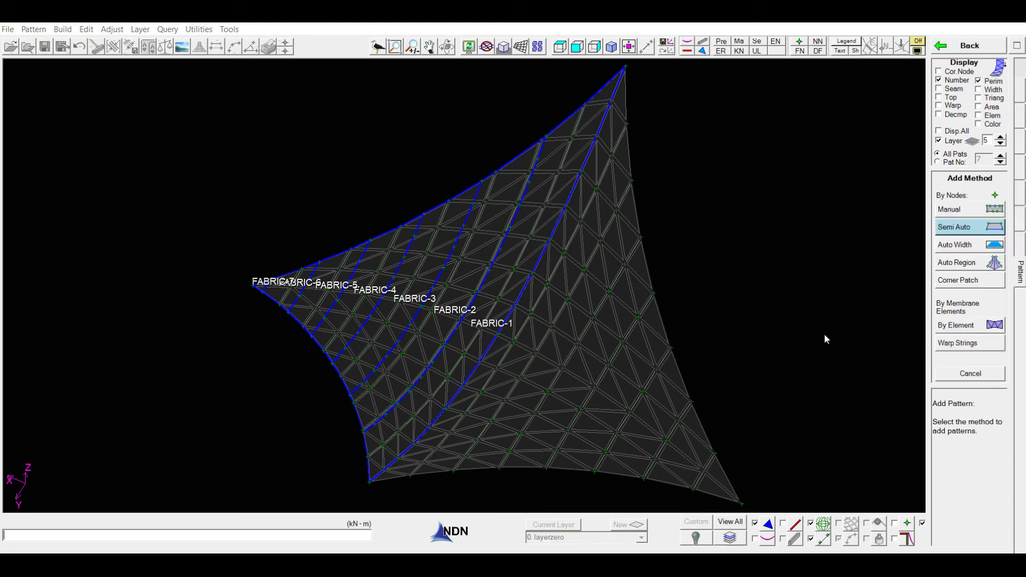
left_click(969, 247)
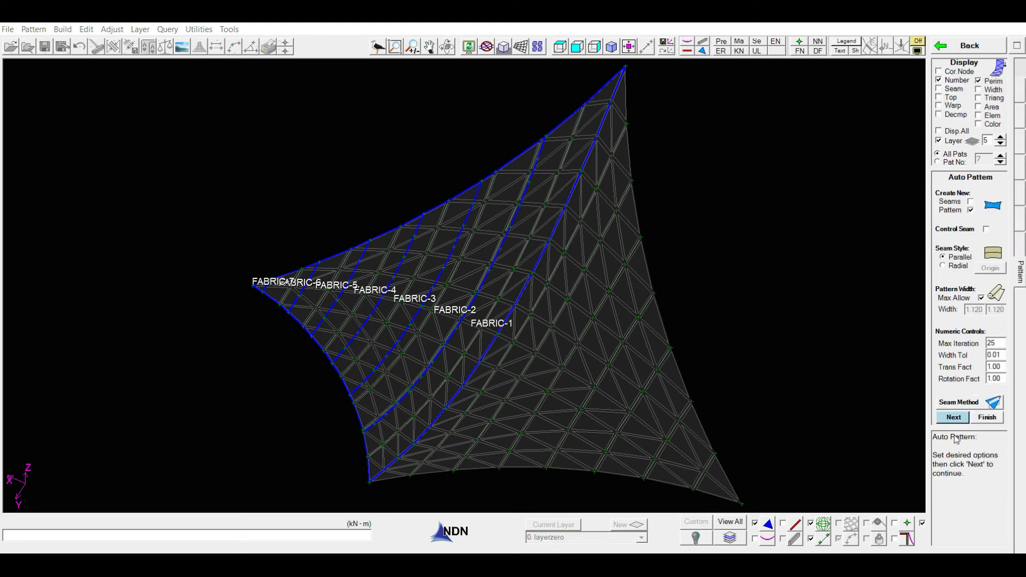
left_click(953, 418)
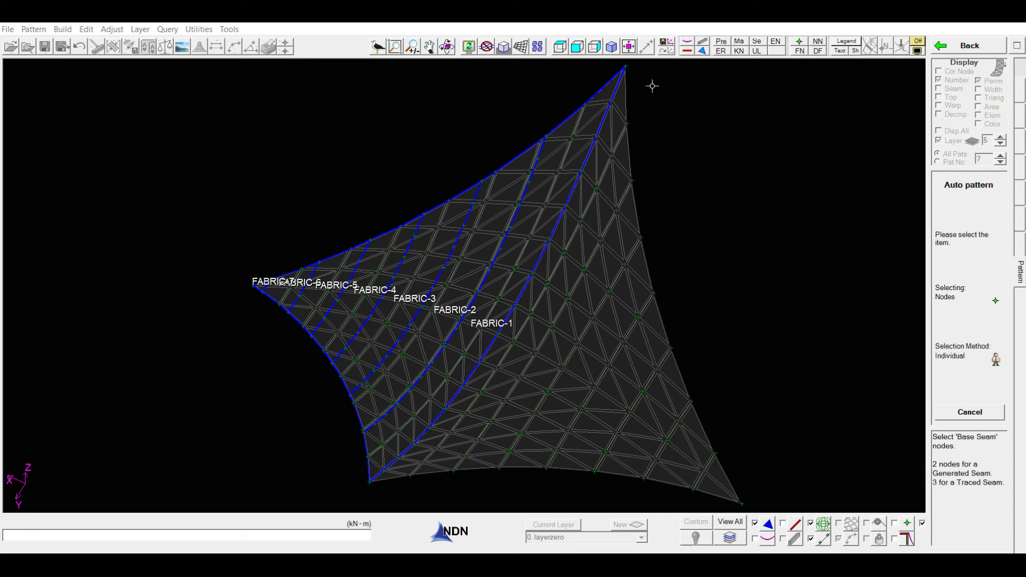
left_click(500, 338)
left_click(370, 483)
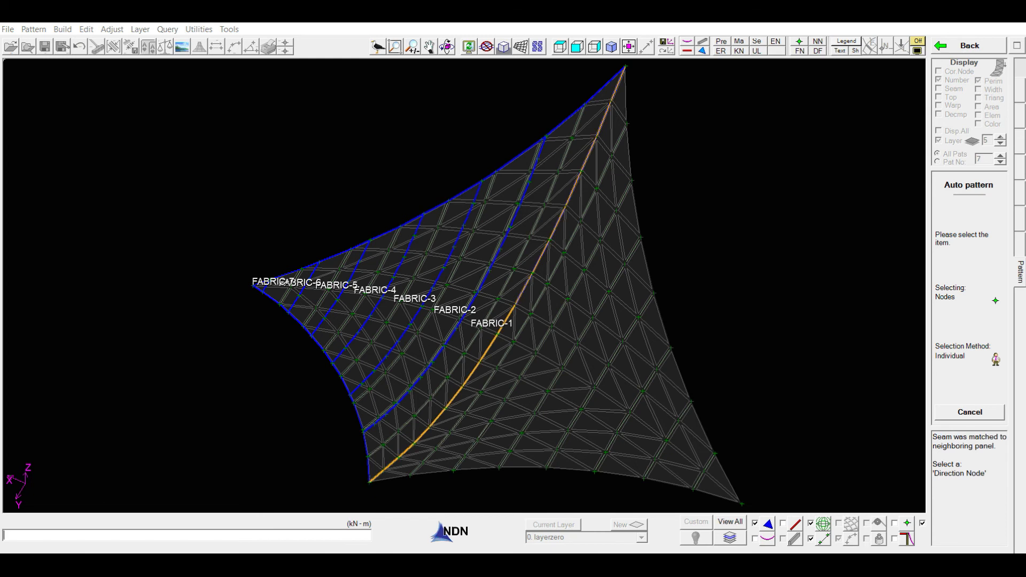
left_click(742, 504)
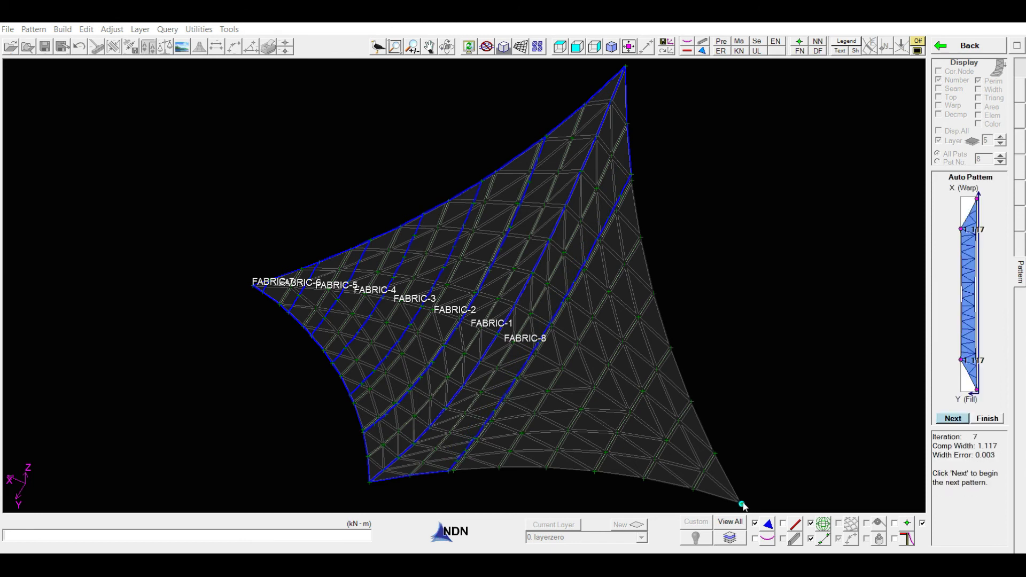
Generate the remaining auto width panels of the second half with the current direction node until only the corner tip is left, and finish auto patterning
key("Return")
key("Return")
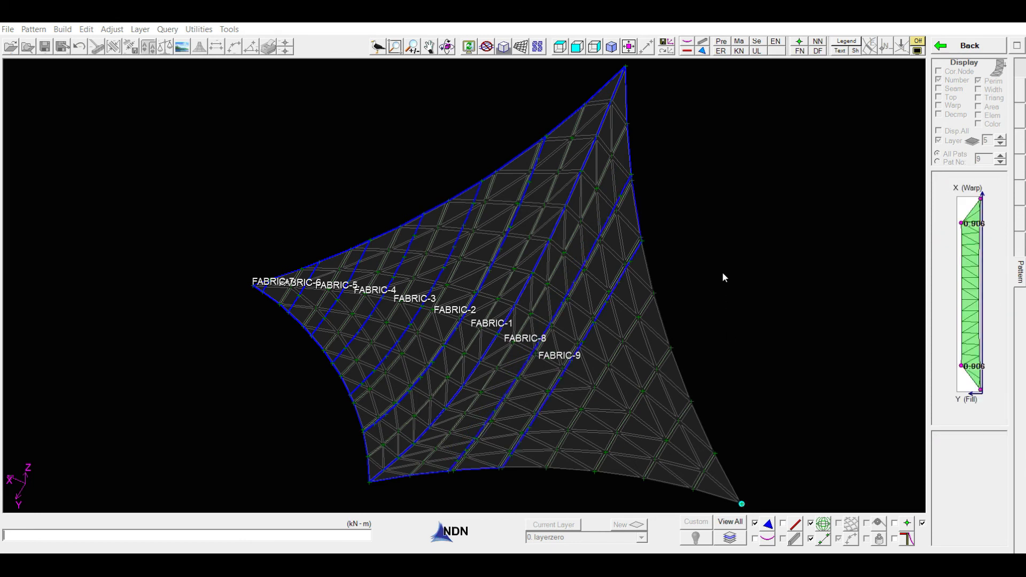
key("Return")
key("Return")
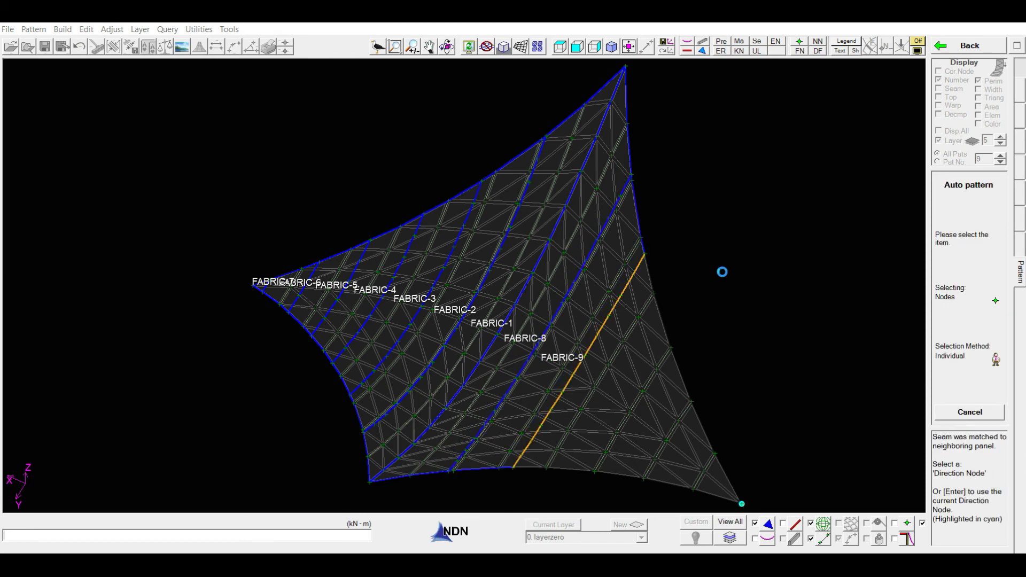
key("Return")
key("Return")
key("Return")
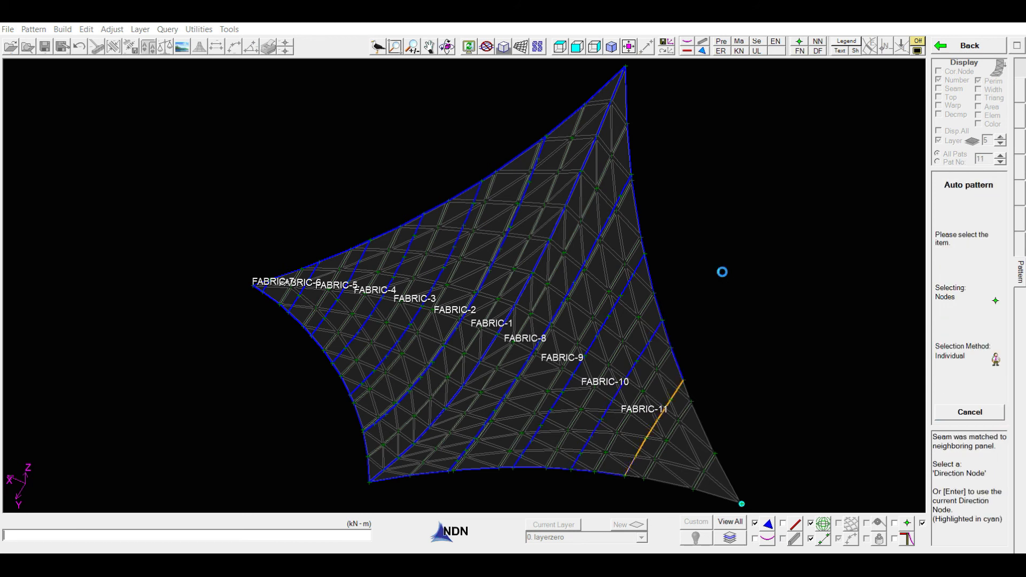
key("Return")
key("Return")
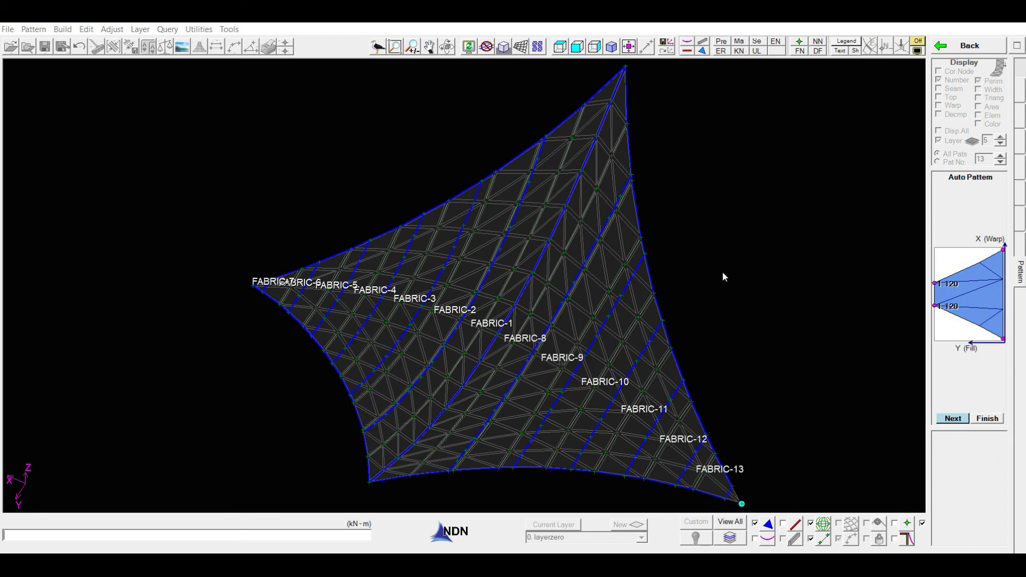
key("Return")
key("Return")
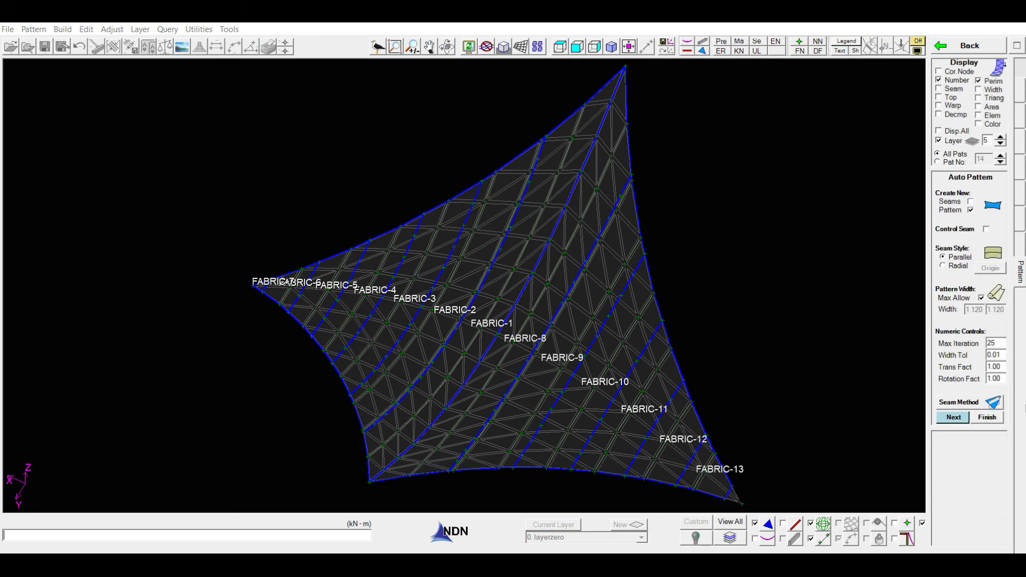
left_click(987, 417)
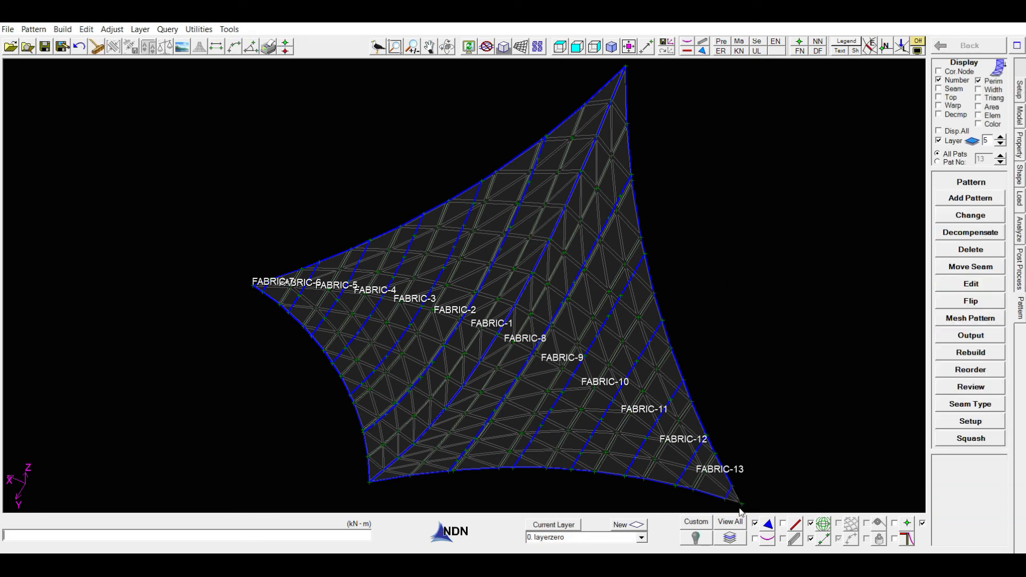
Add the small triangle at the second half's corner as a semi-automatic membrane-traced panel, using the last seam's end nodes and the corner node, and finish
scroll(740, 510, "up", 5)
left_click(963, 199)
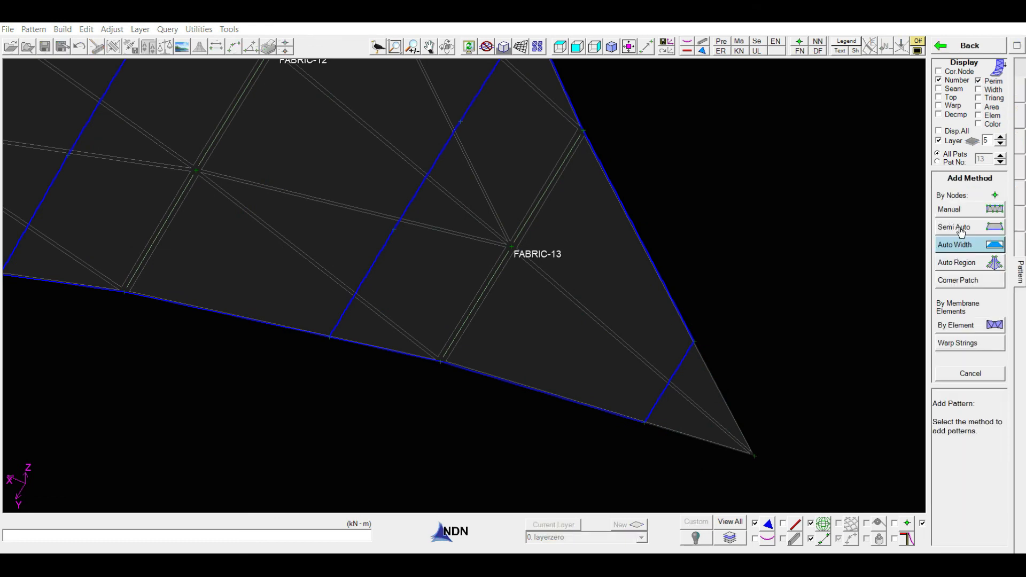
left_click(961, 229)
left_click(960, 361)
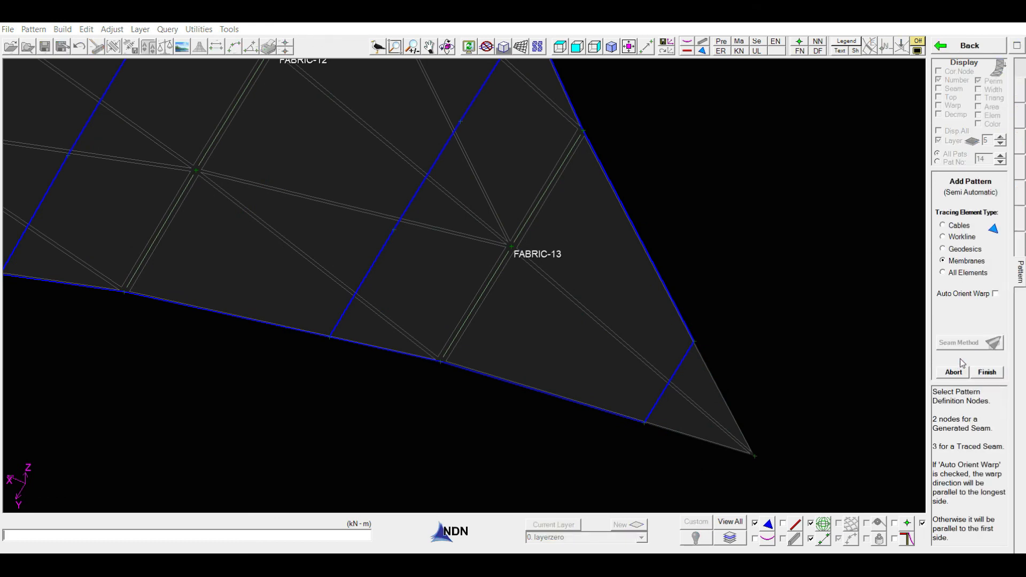
left_click(694, 341)
left_click(645, 422)
right_click(519, 485)
left_click(756, 457)
left_click(694, 341)
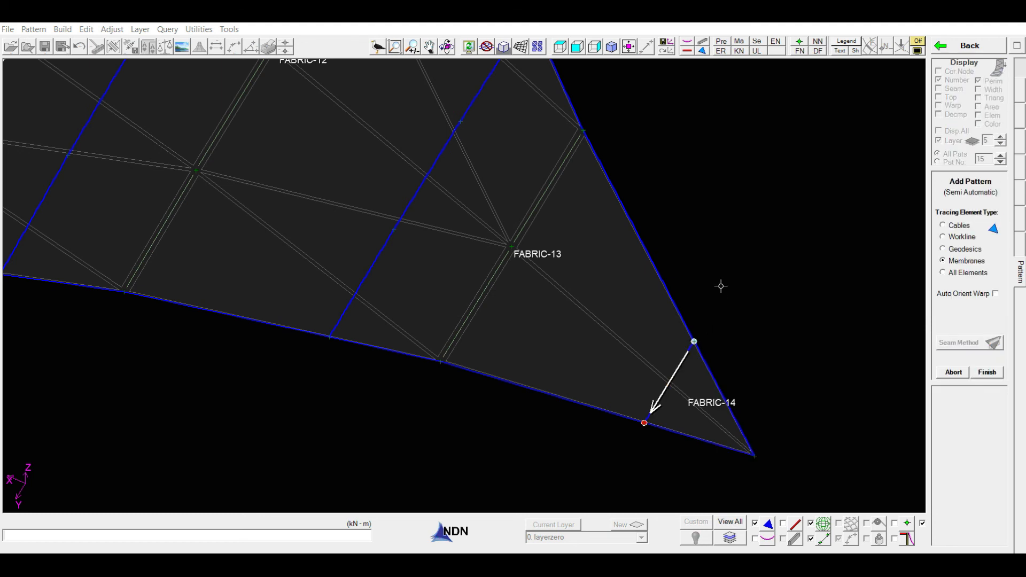
left_click(987, 373)
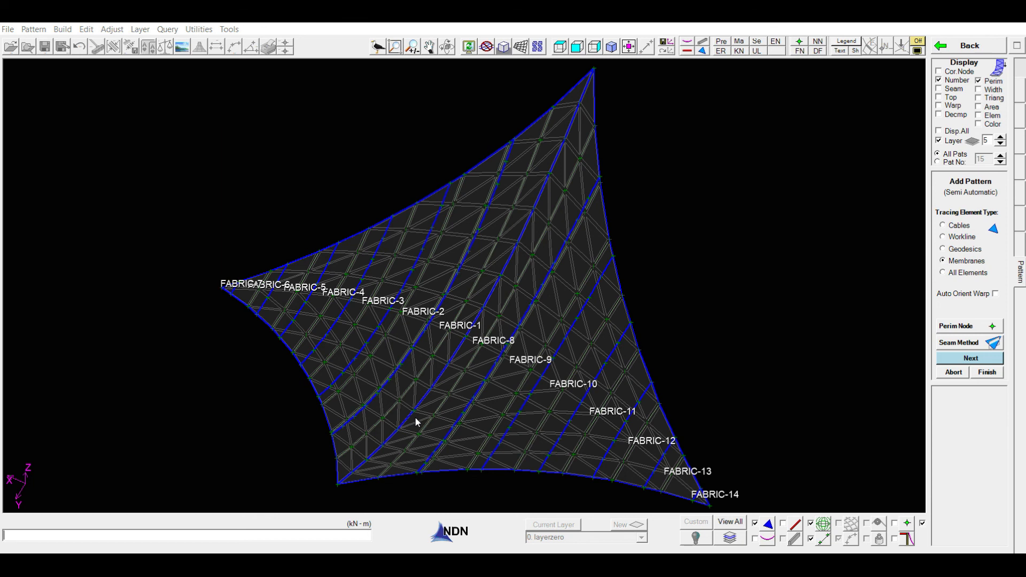
middle_click_drag(470, 487, 568, 435)
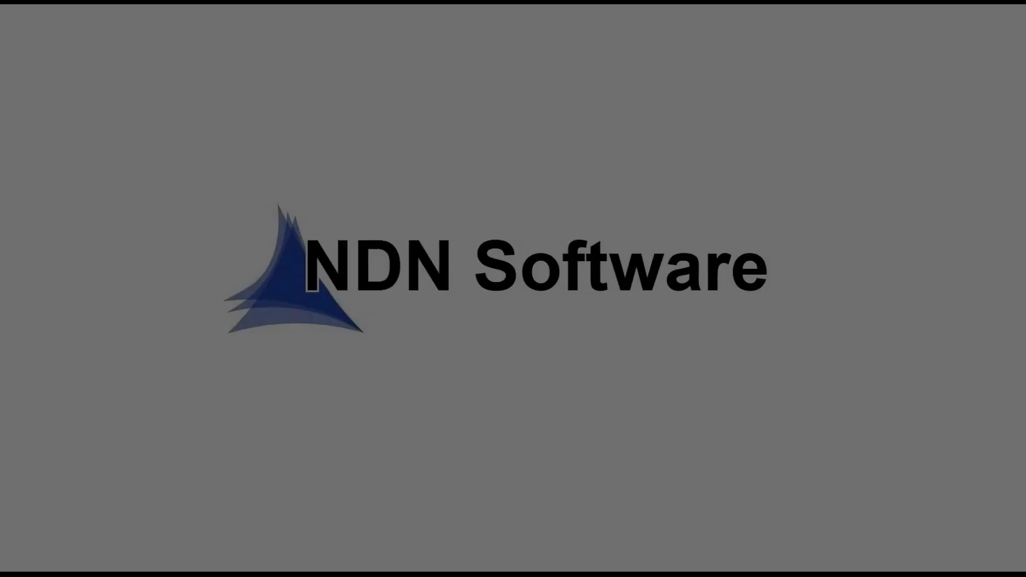